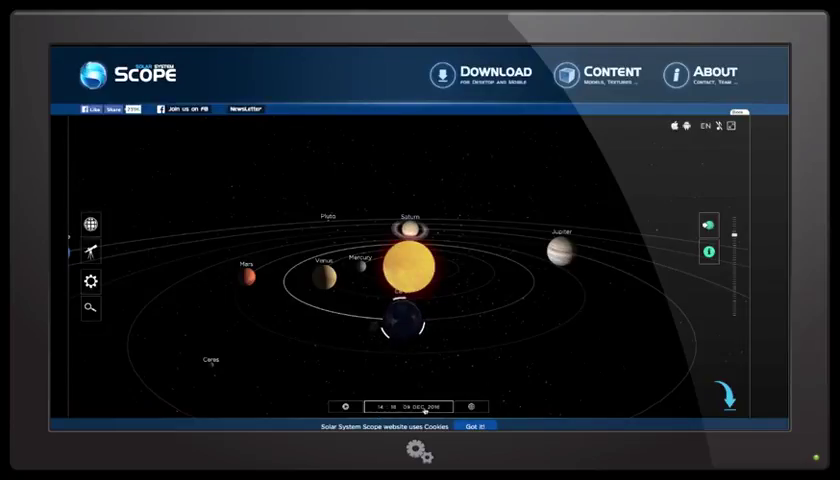
Open the date and time picker showing December 2016 with the 9th marked.
{"action": "left_click", "coordinate": [418, 408]}
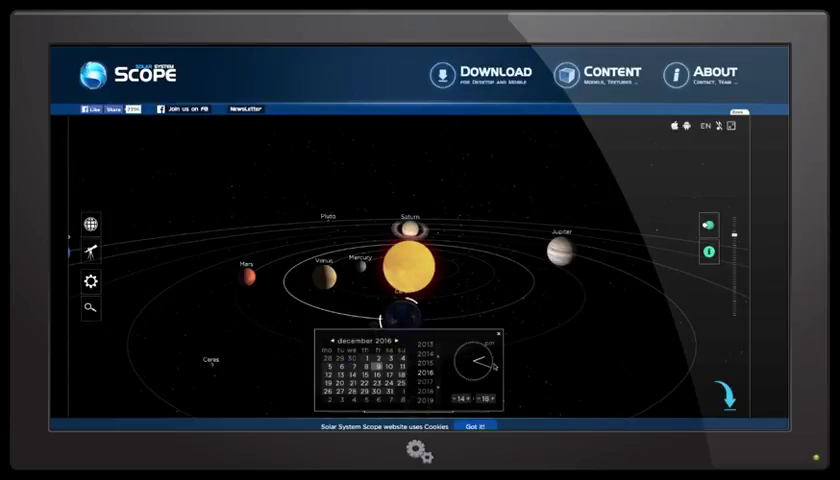
Set the clock back to 13:09, pick December 8 then December 9, and close the picker.
{"action": "left_click_drag", "start_coordinate": [489, 368], "coordinate": [458, 352]}
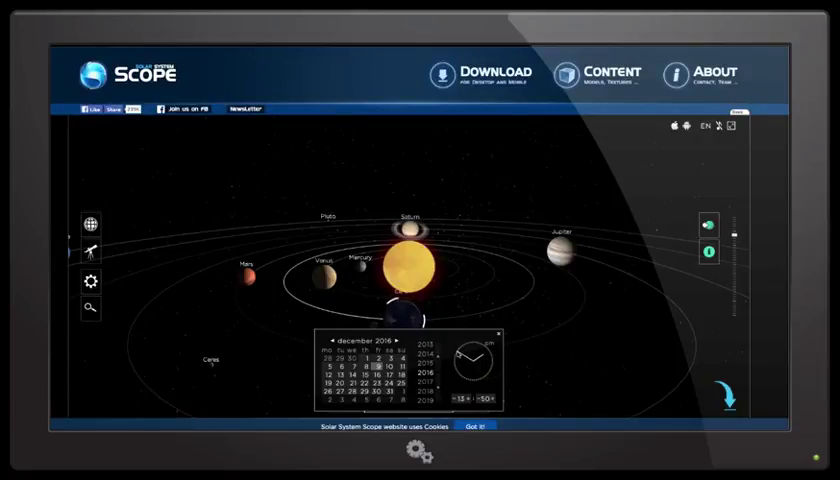
{"action": "mouse_move", "coordinate": [458, 352]}
{"action": "left_mouse_down"}
{"action": "mouse_move", "coordinate": [487, 345]}
{"action": "mouse_move", "coordinate": [507, 370]}
{"action": "mouse_move", "coordinate": [476, 345]}
{"action": "left_mouse_up"}
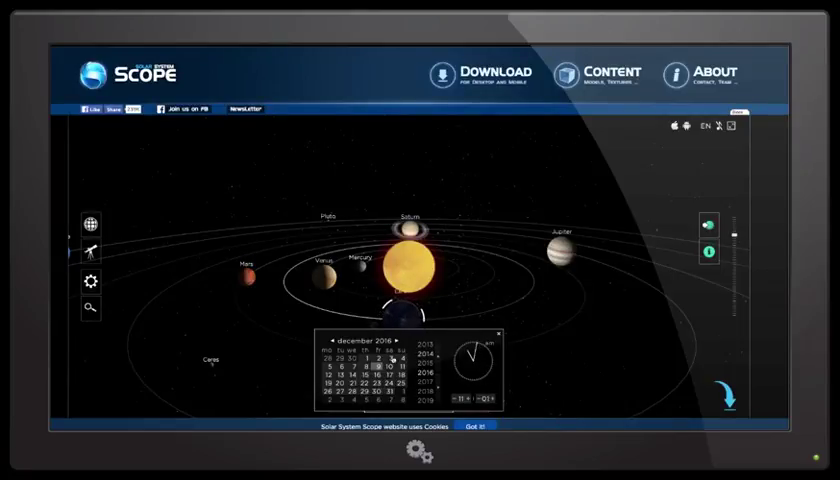
{"action": "left_click", "coordinate": [366, 367]}
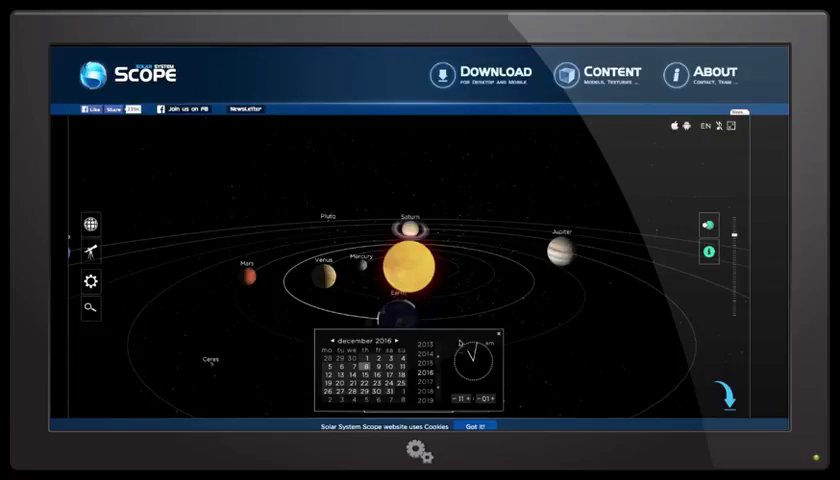
{"action": "left_click", "coordinate": [377, 366]}
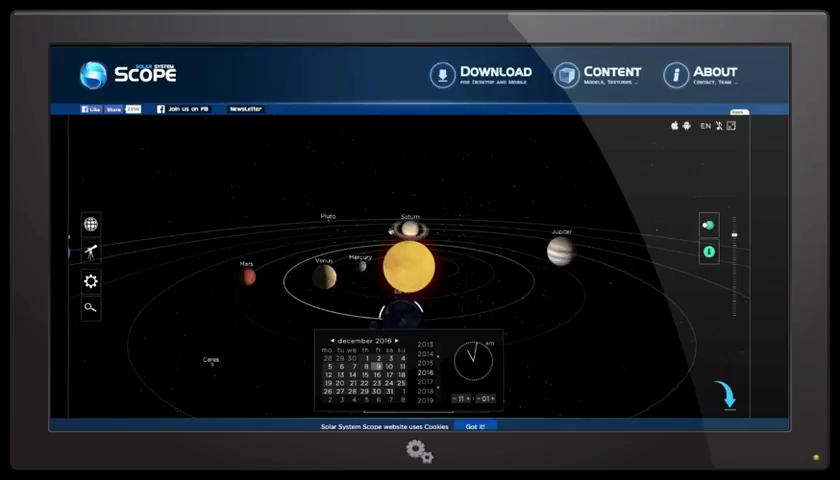
{"action": "left_click", "coordinate": [405, 317]}
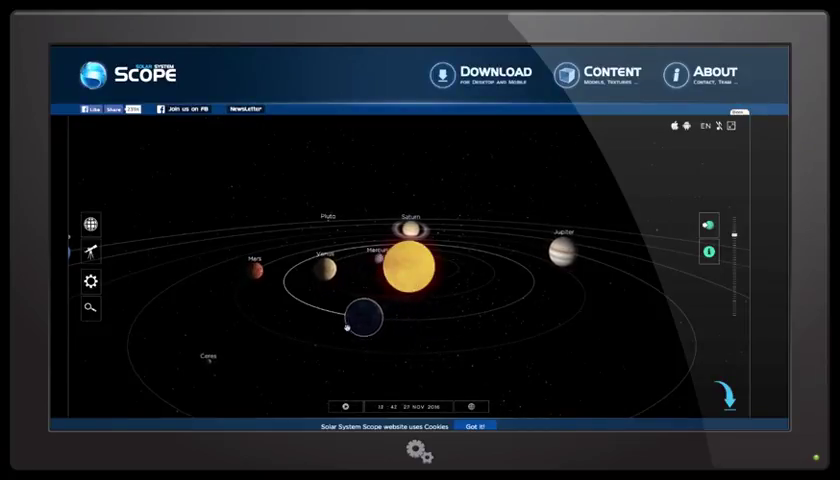
Slide Earth backward along its orbit so the date bar reads 14 December 2016.
{"action": "mouse_move", "coordinate": [422, 327]}
{"action": "left_mouse_down"}
{"action": "mouse_move", "coordinate": [397, 334]}
{"action": "mouse_move", "coordinate": [407, 331]}
{"action": "left_mouse_up"}
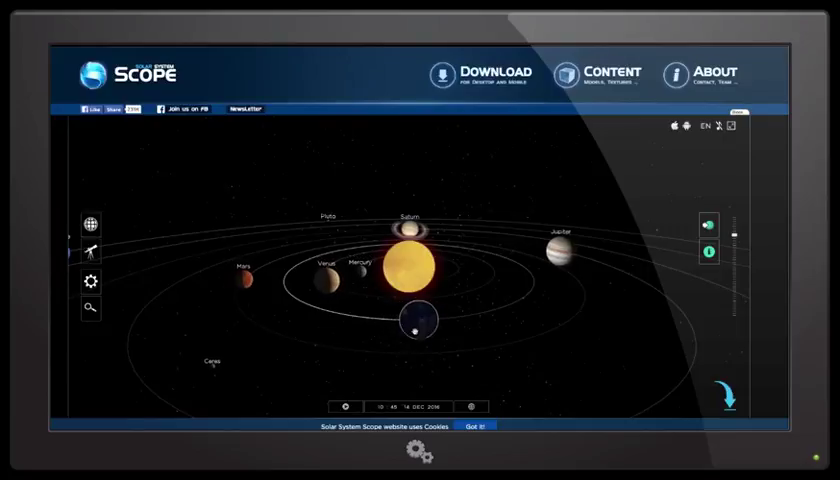